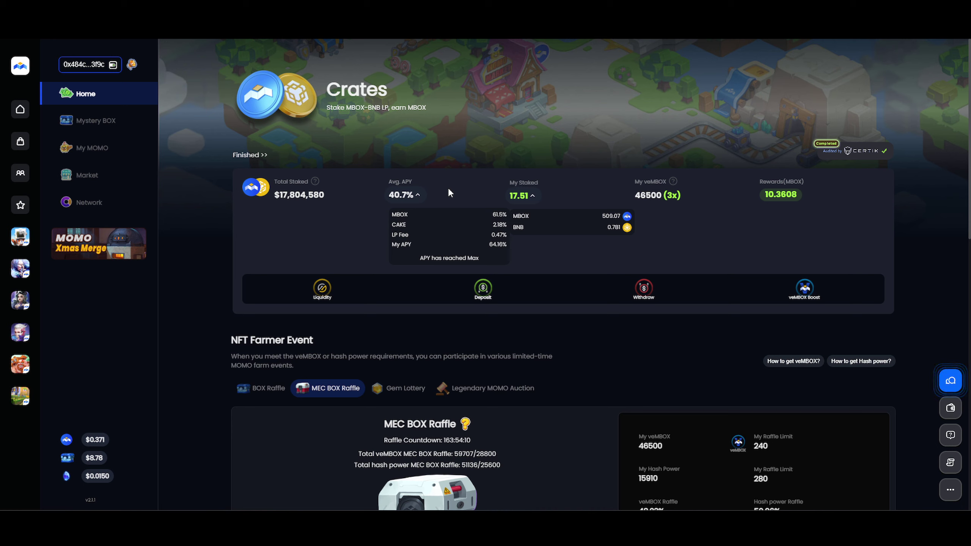
Open the Market's MEC Swap (Pancake V2) page, showing the 410 MBOX balance
left_click(98, 476)
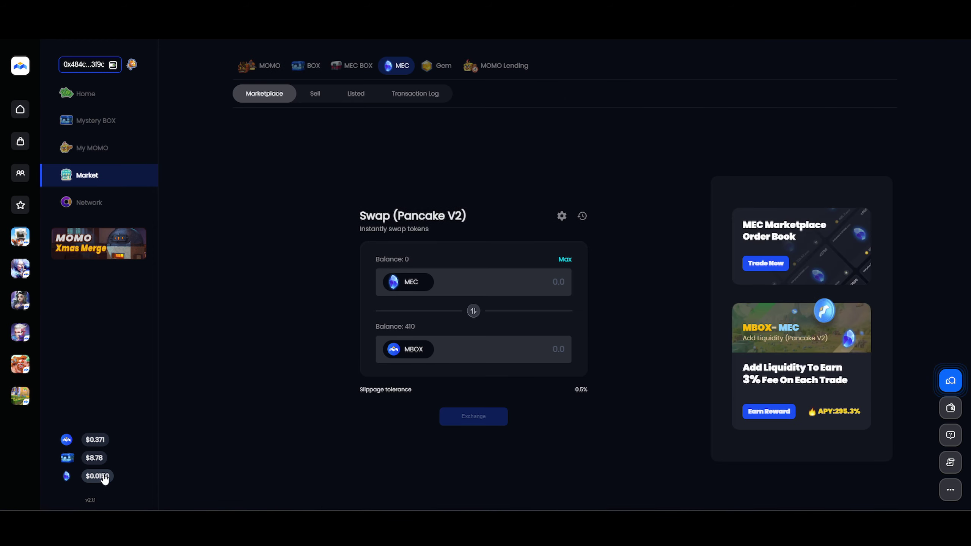
Return to the Crates farm home page with 17.51 staked and 10.3638 MBOX rewards
left_click(85, 94)
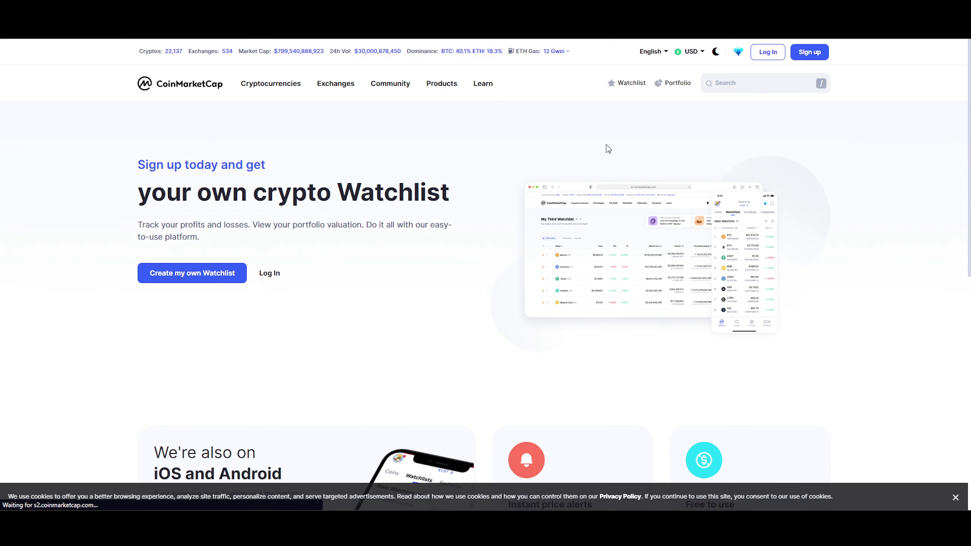
Turn on CoinMarketCap's dark theme and browse the cryptocurrency price list, led by Bitcoin
left_click(716, 51)
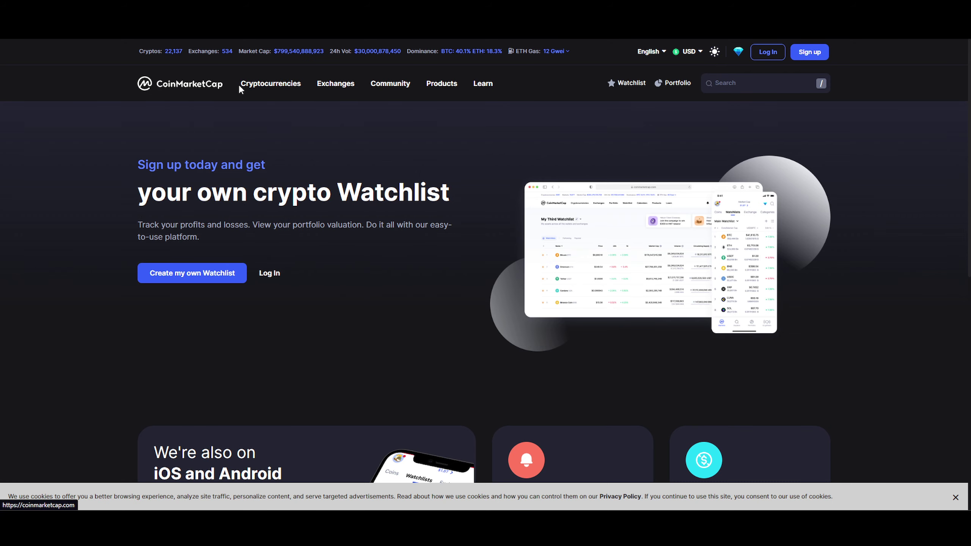
left_click(283, 85)
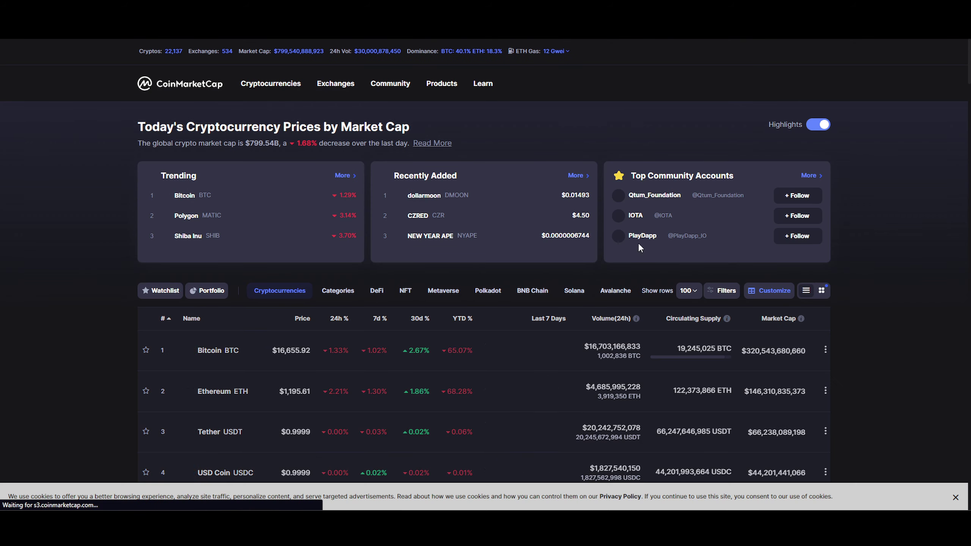
scroll(73, 250, "down", 3)
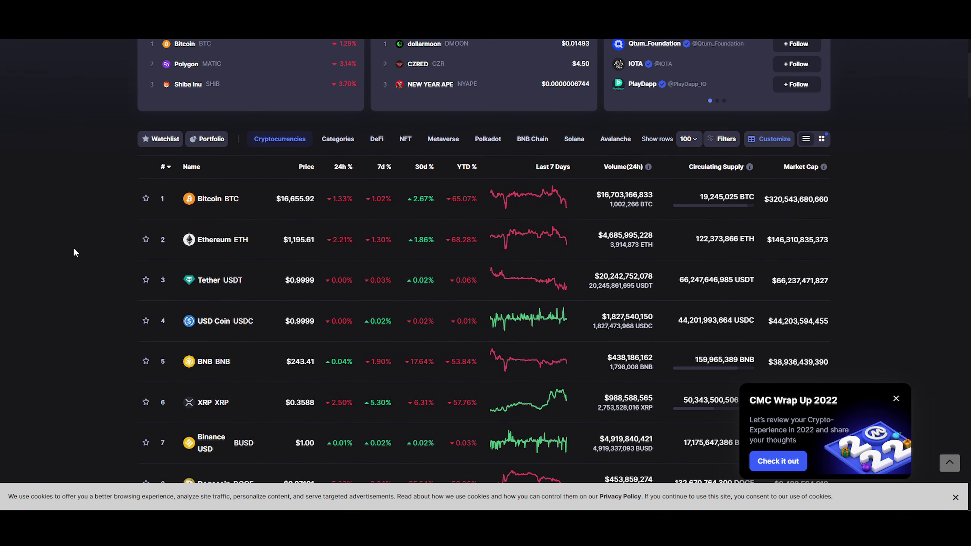
scroll(74, 251, "down", 1)
scroll(74, 252, "down", 3)
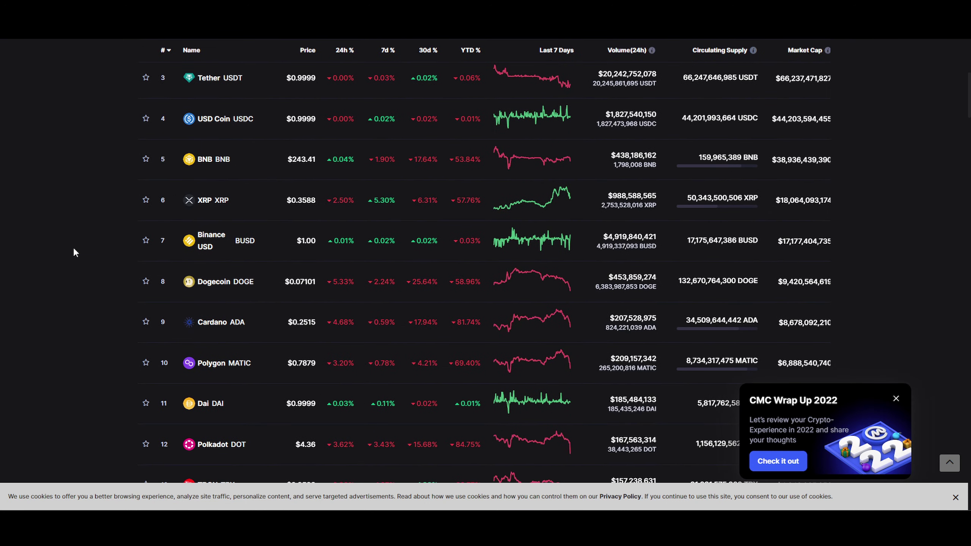
scroll(75, 252, "down", 3)
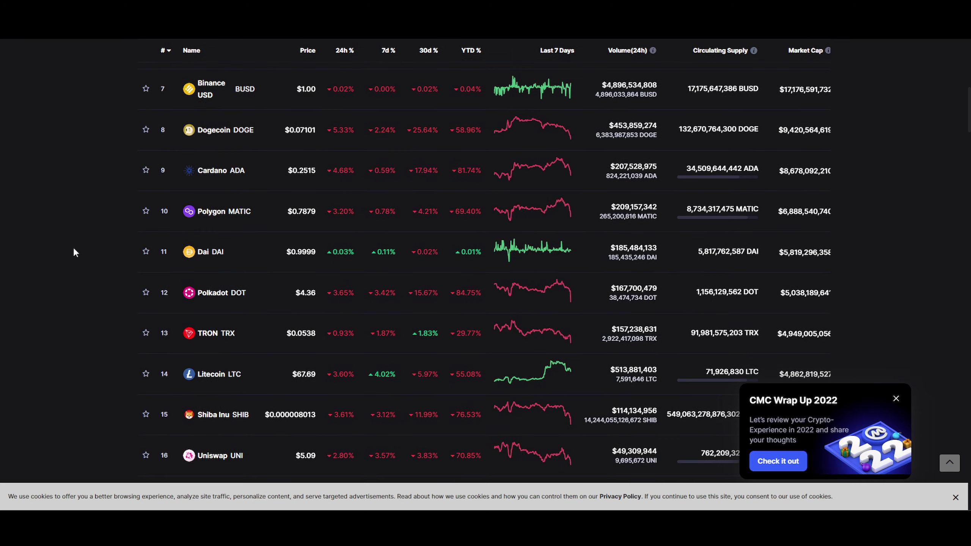
scroll(74, 251, "down", 1)
scroll(74, 251, "up", 4)
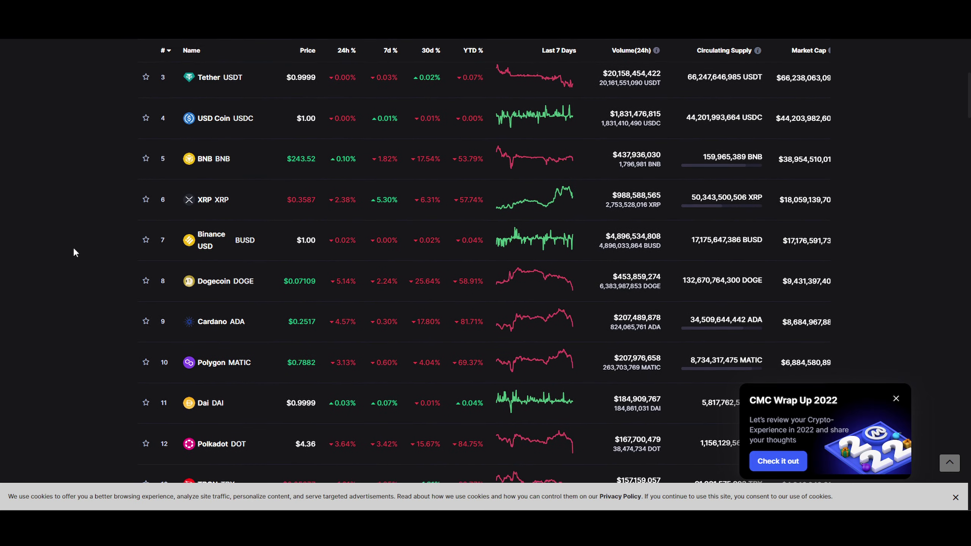
scroll(72, 247, "up", 9)
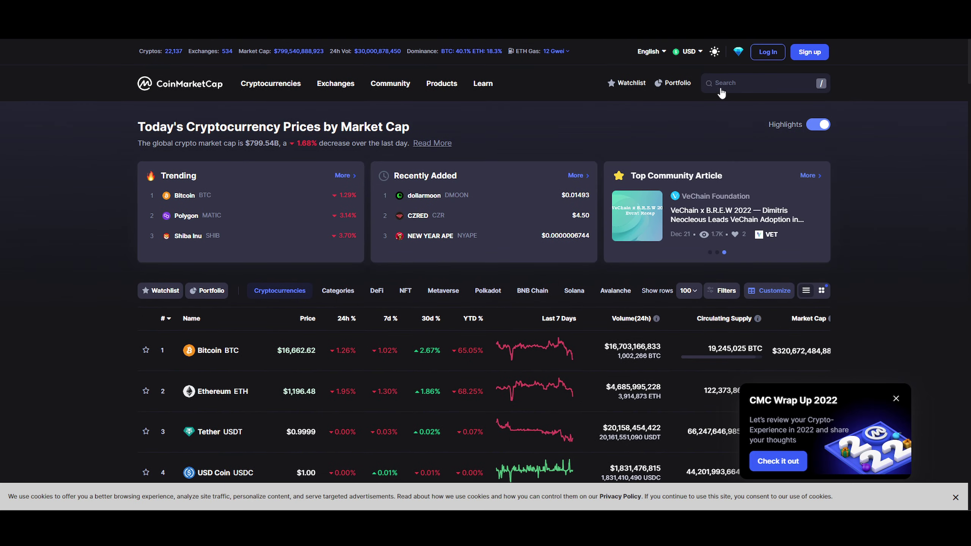
Search for 'mobox' and browse the MOBOX coin page's price chart and statistics
left_click(722, 93)
type("mobox")
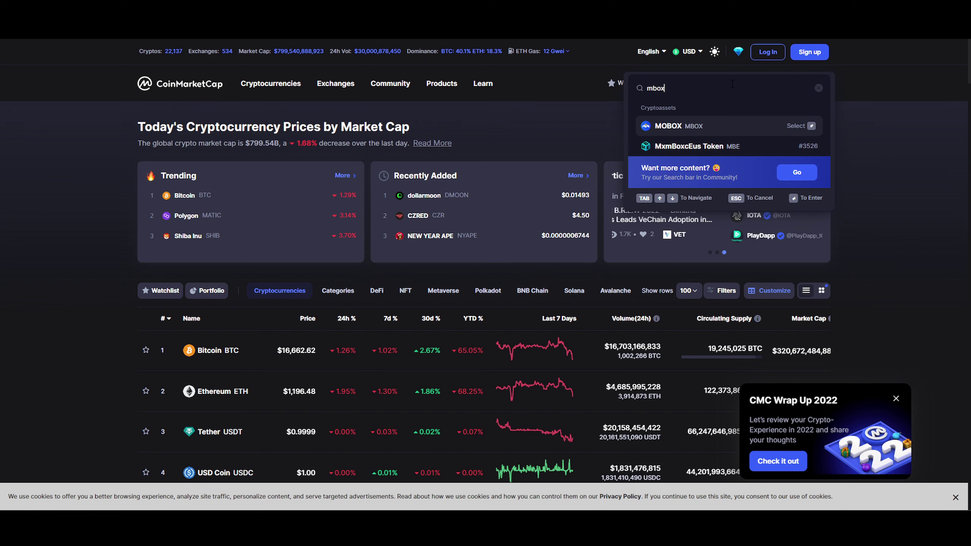
key("Return")
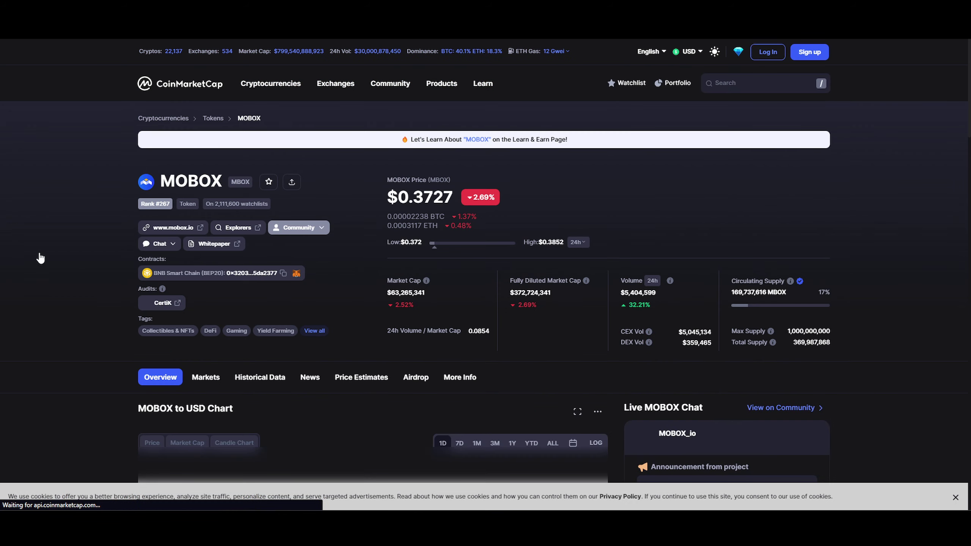
scroll(63, 218, "down", 5)
scroll(63, 218, "up", 5)
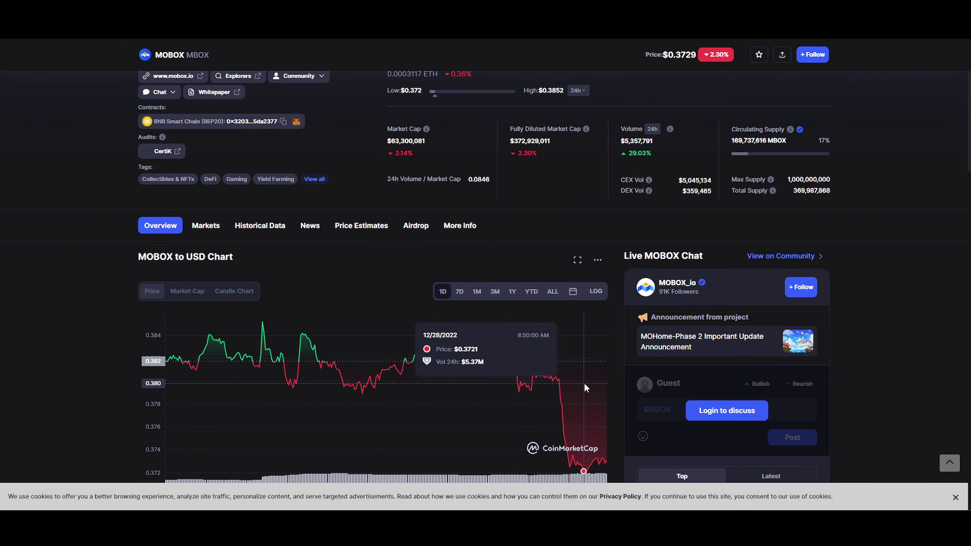
scroll(78, 255, "up", 4)
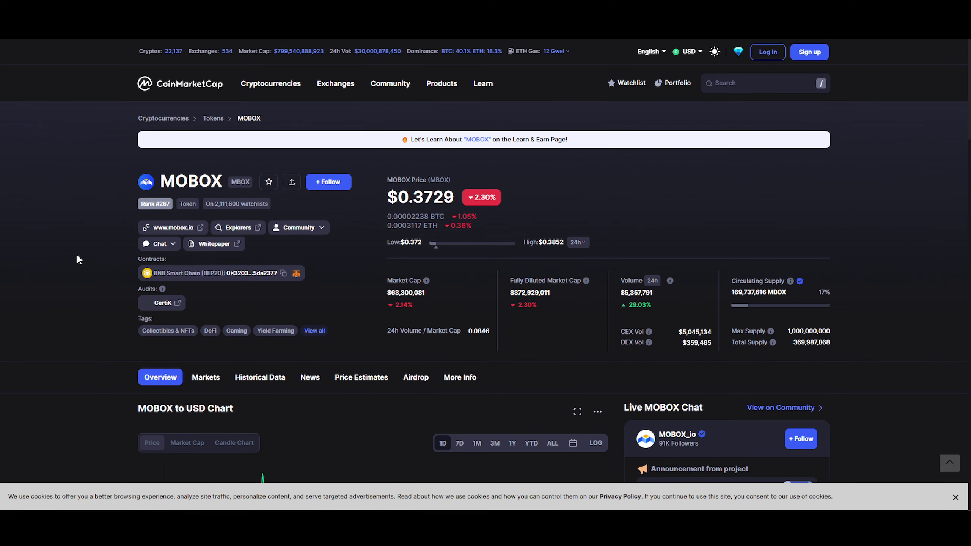
scroll(78, 255, "down", 3)
scroll(78, 258, "down", 4)
scroll(78, 258, "up", 3)
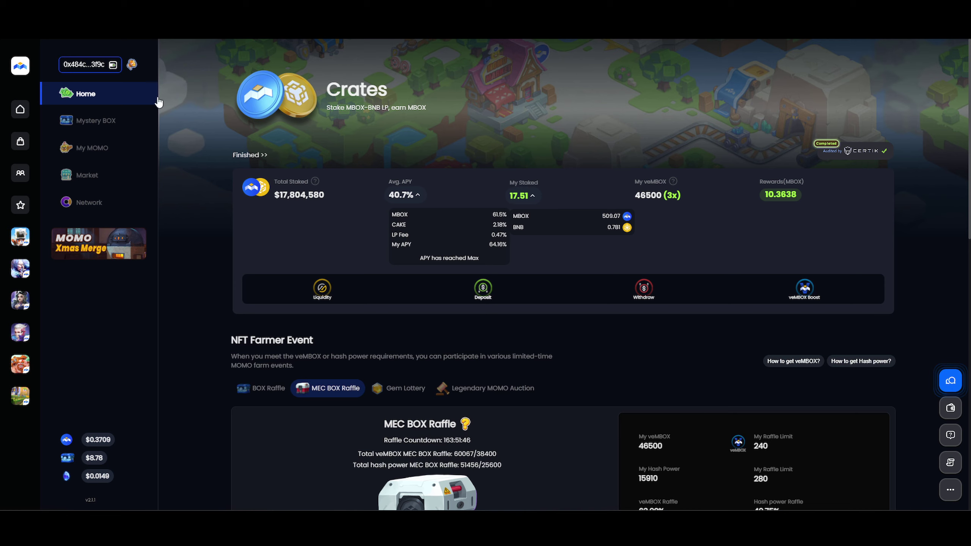
left_click(111, 65)
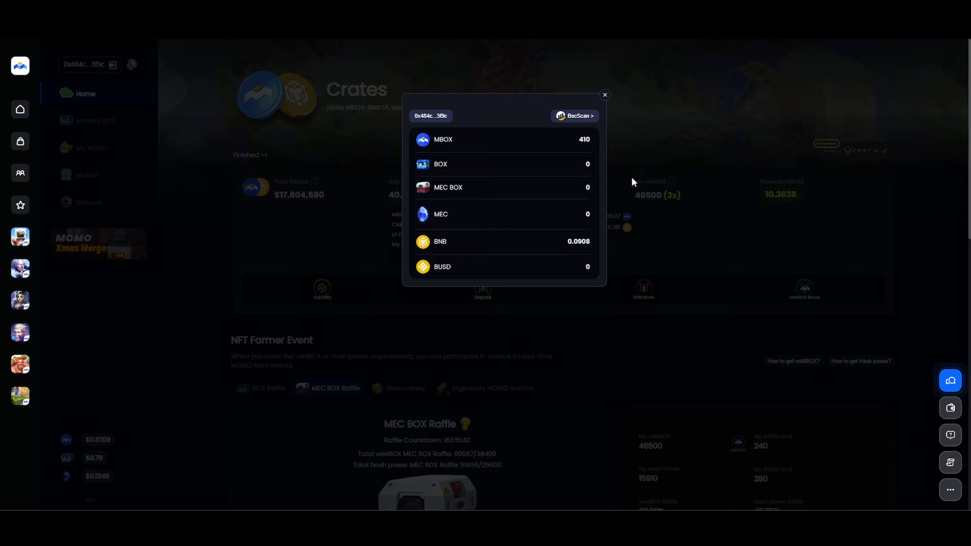
left_click(604, 95)
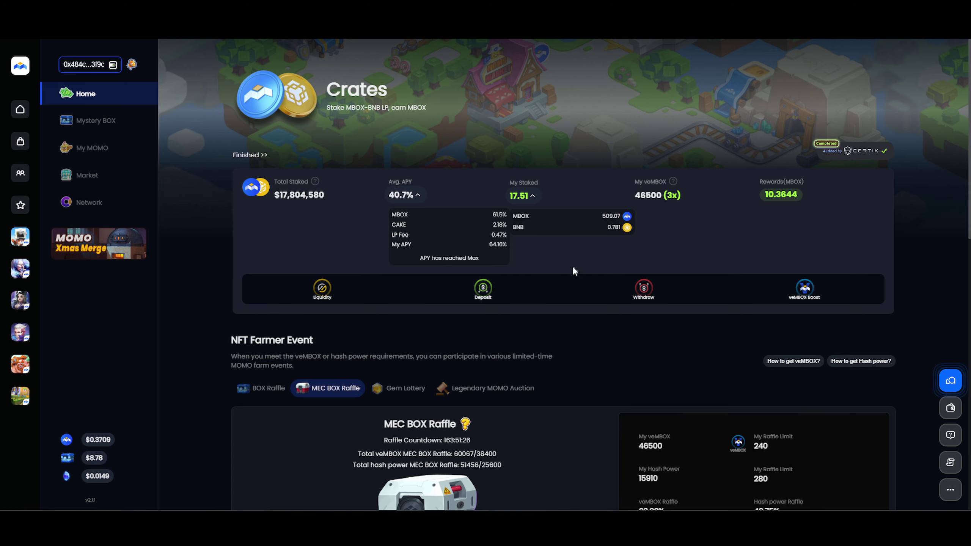
Claim the 103.542 MBOX Mining Camp rewards and approve the claim in the wallet
scroll(573, 268, "down", 8)
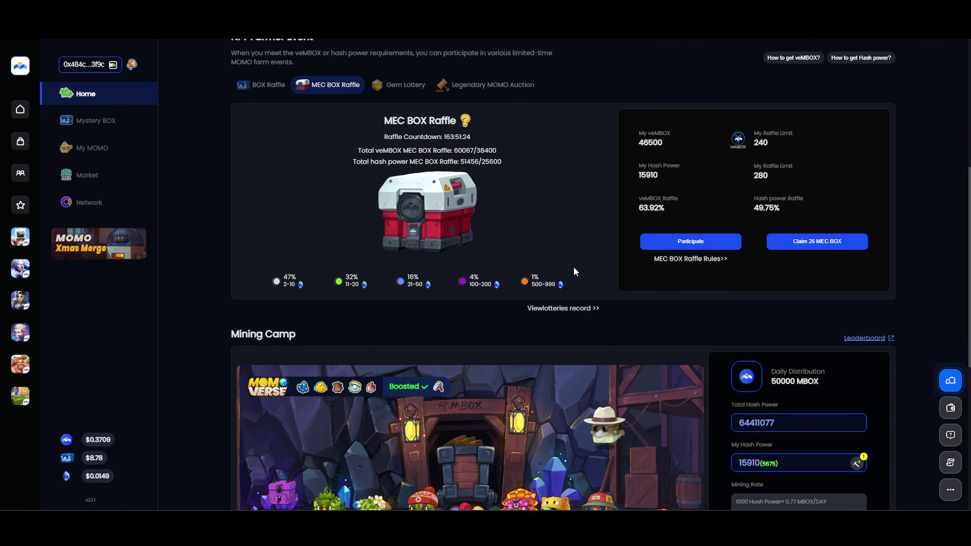
scroll(575, 268, "down", 4)
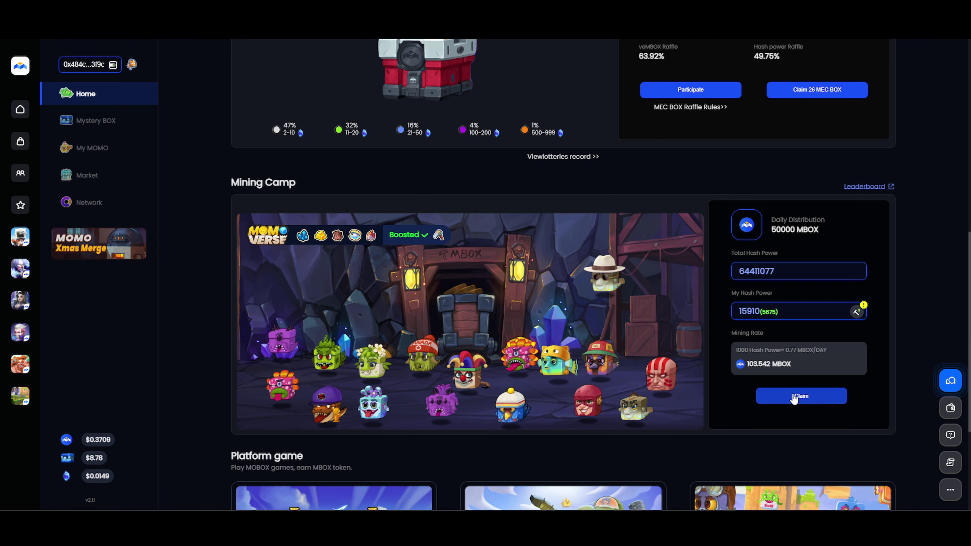
left_click(793, 398)
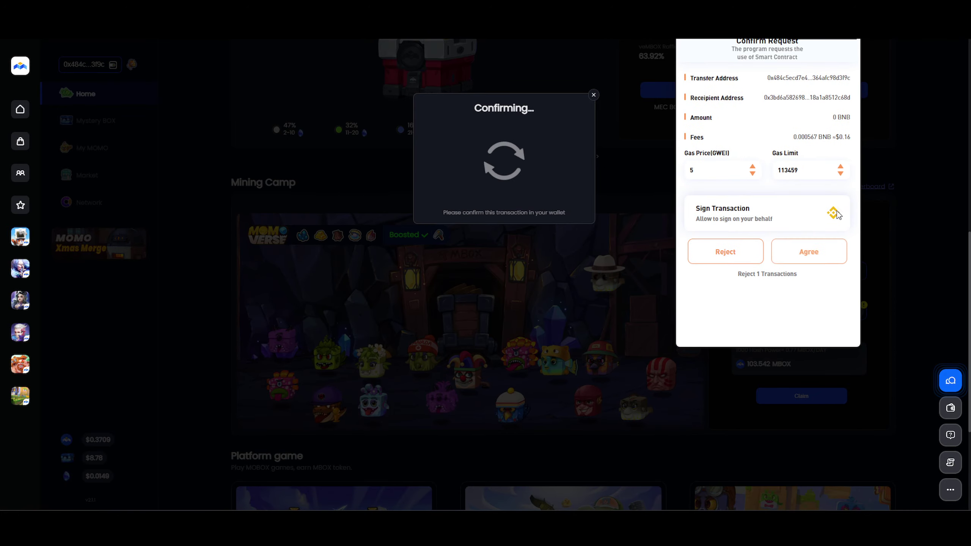
left_click(826, 252)
left_click(551, 228)
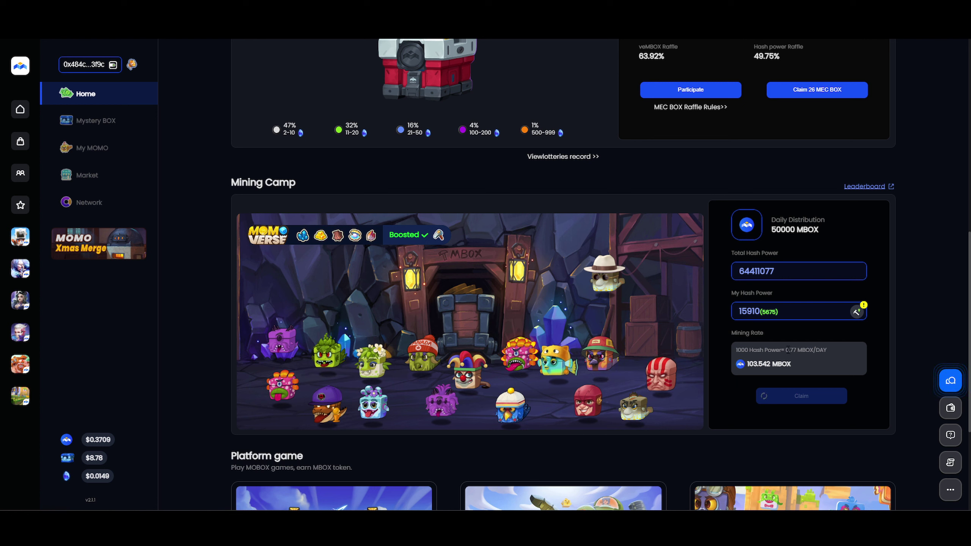
left_click_drag(786, 350, 827, 351)
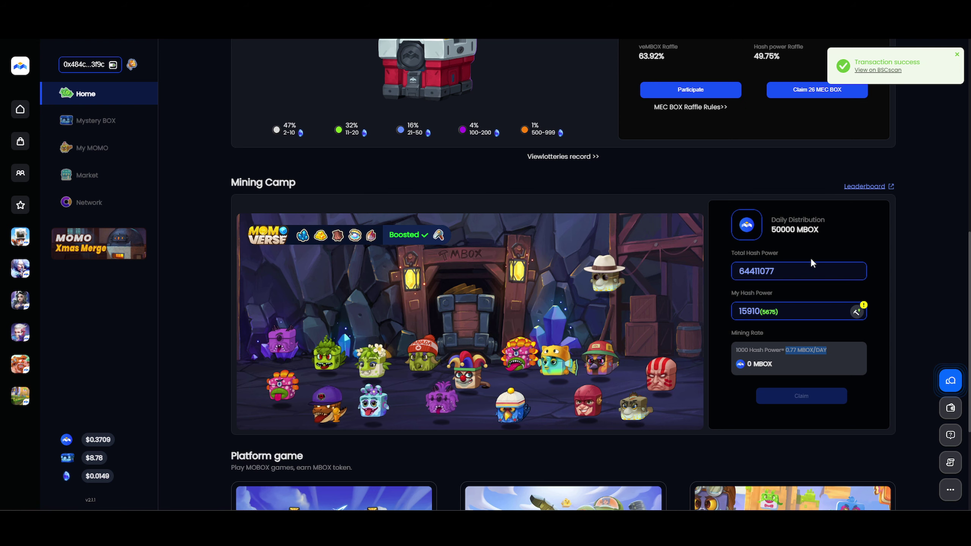
Expand the Crates card's Avg. APY breakdown showing My APY at 64.15%
scroll(810, 258, "up", 3)
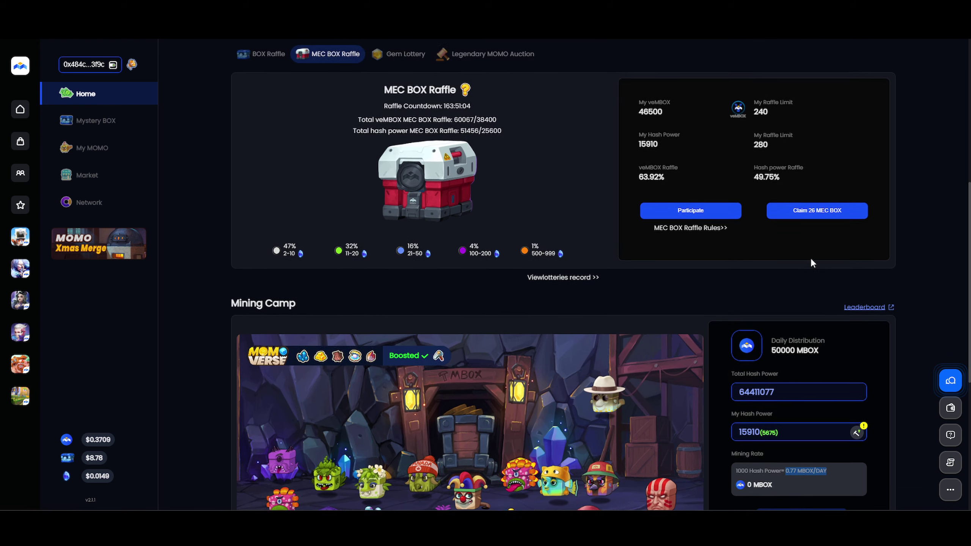
scroll(811, 262, "up", 2)
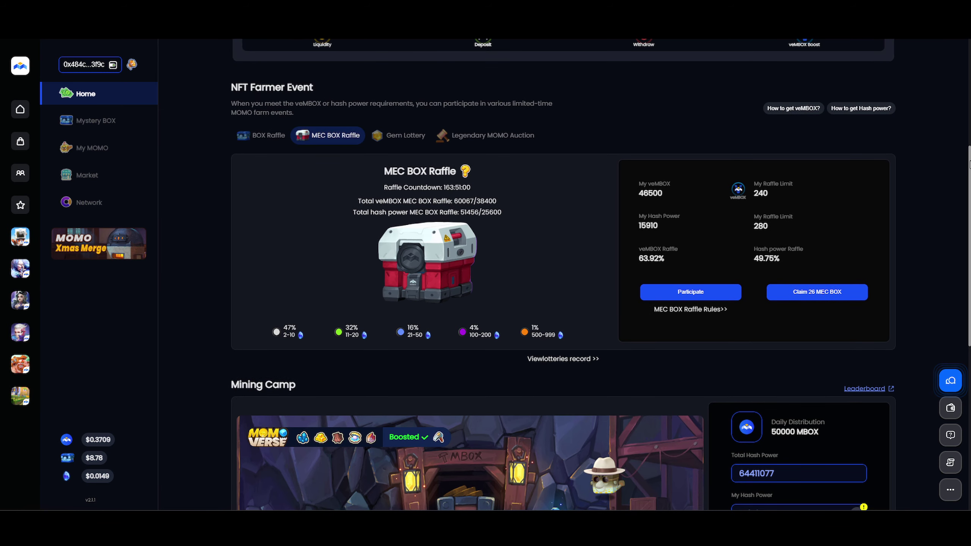
scroll(964, 126, "up", 1)
scroll(924, 156, "up", 6)
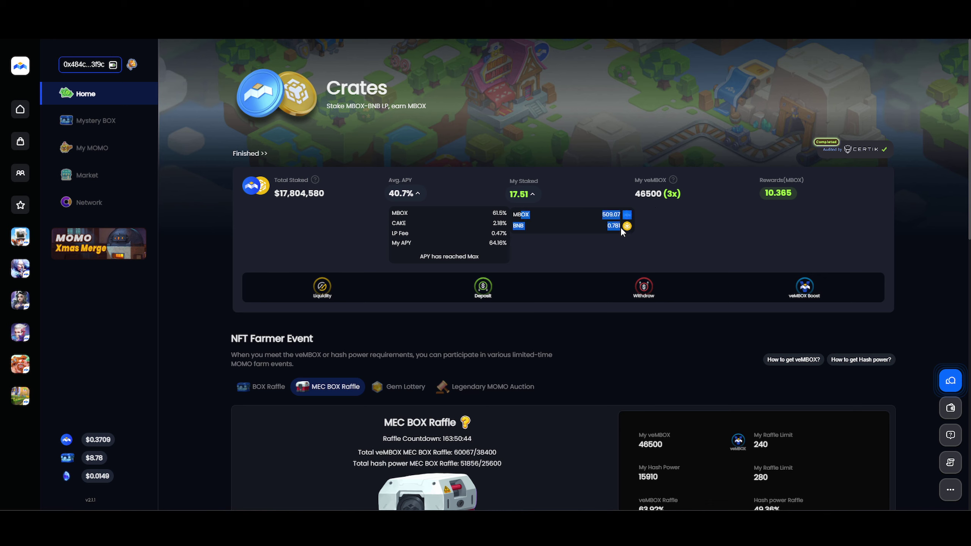
mouse_move(529, 195)
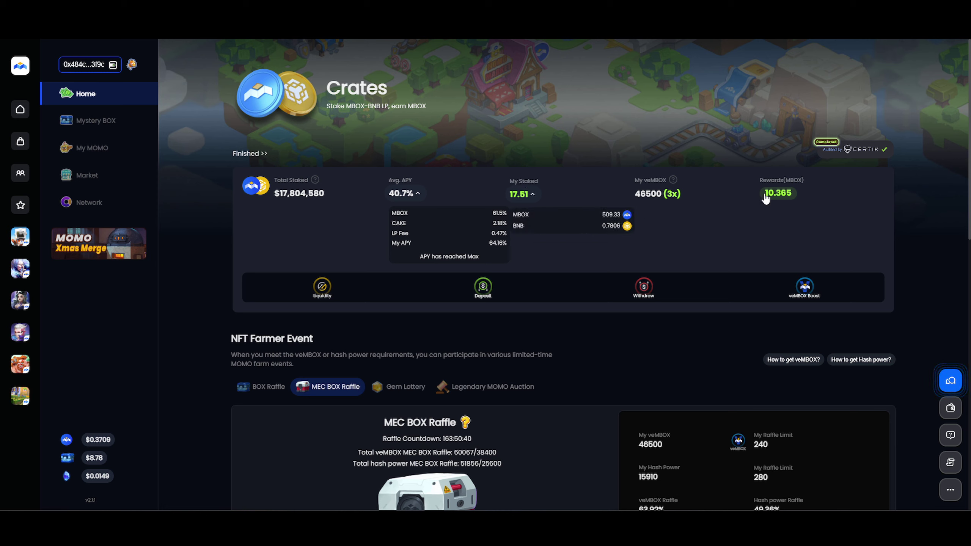
left_click_drag(764, 177, 799, 176)
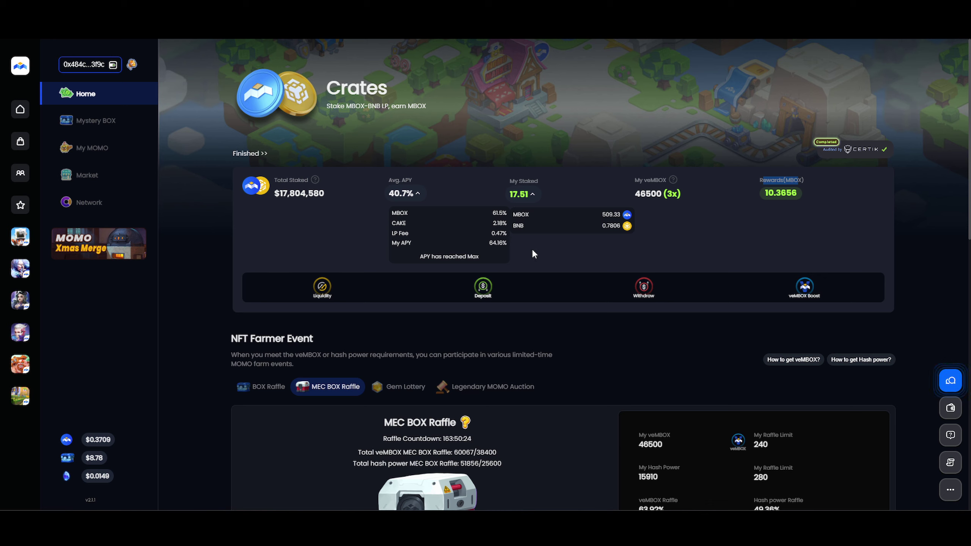
left_click(497, 243)
left_click(530, 211)
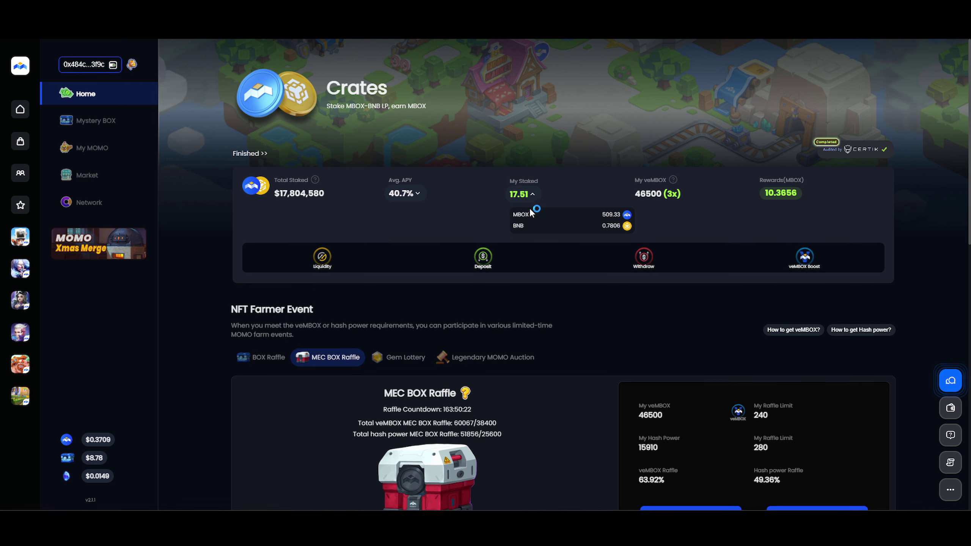
left_click(417, 193)
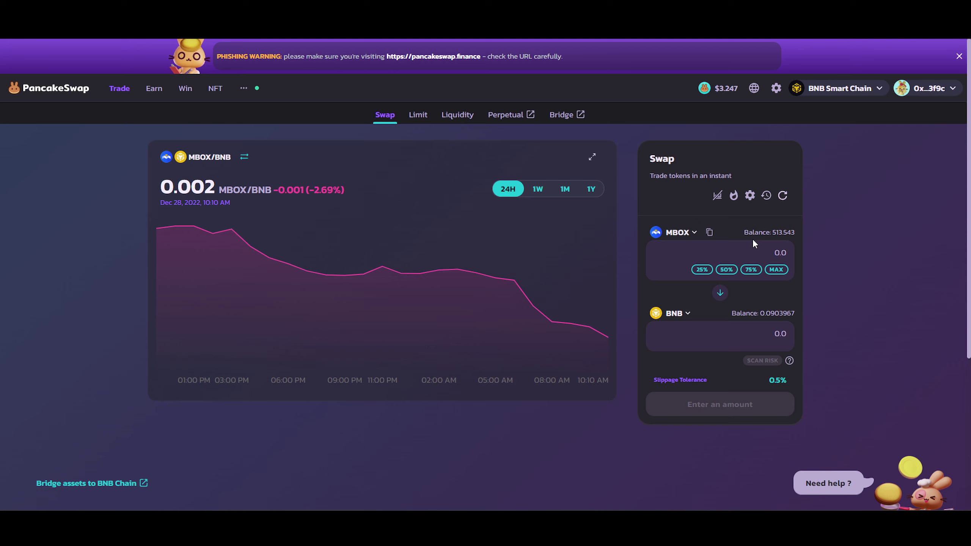
Swap 257.771 MBOX for 0.394094 BNB on PancakeSwap, approving it in Binance Wallet
left_click(732, 273)
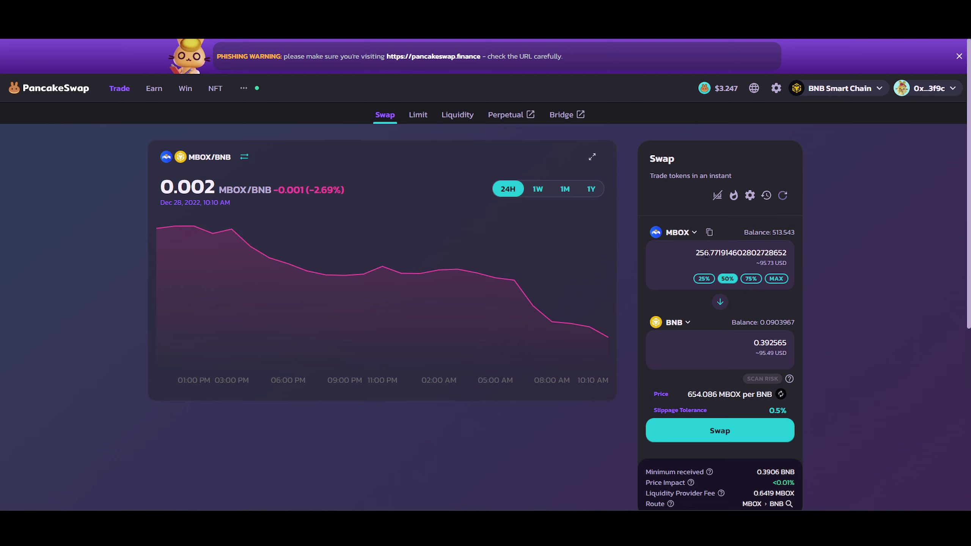
left_click_drag(703, 255, 709, 253)
type("7")
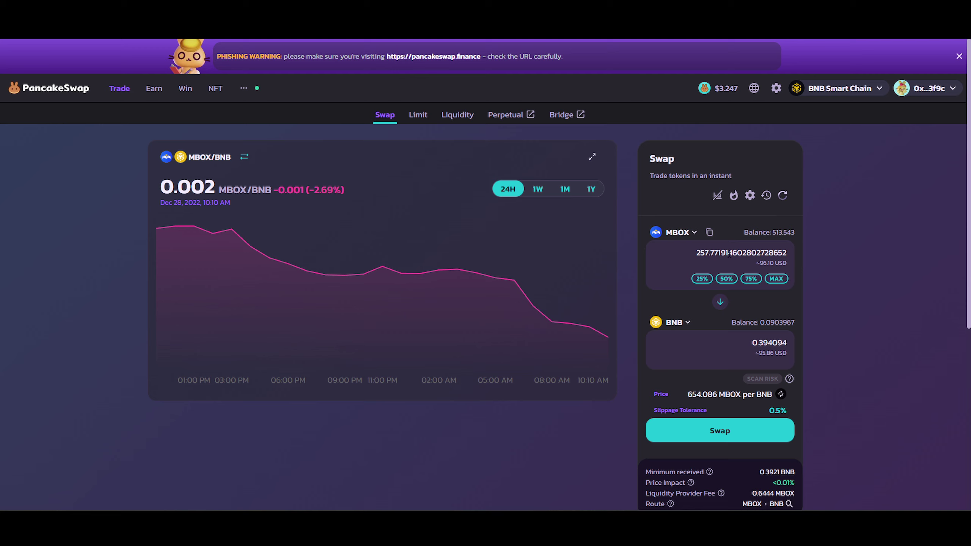
left_click(753, 429)
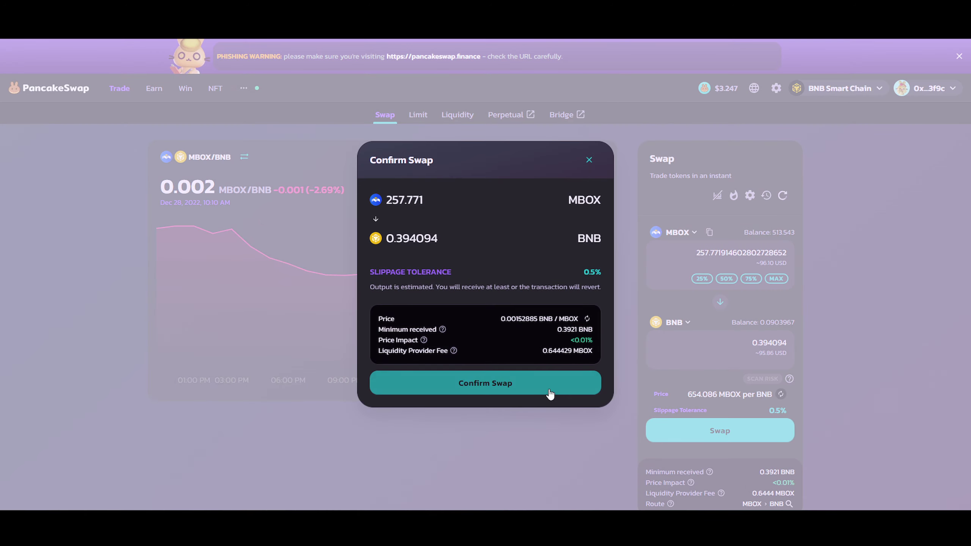
left_click(549, 386)
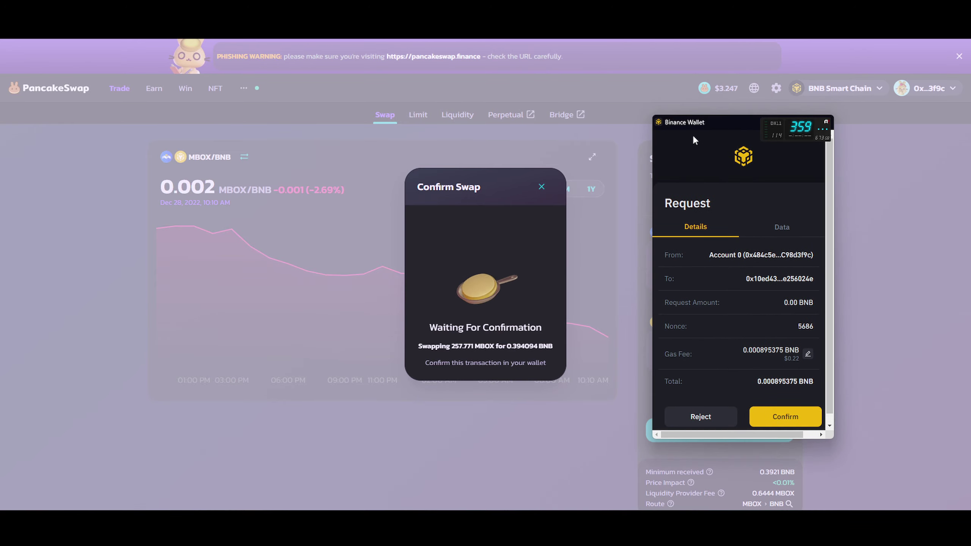
left_click(793, 416)
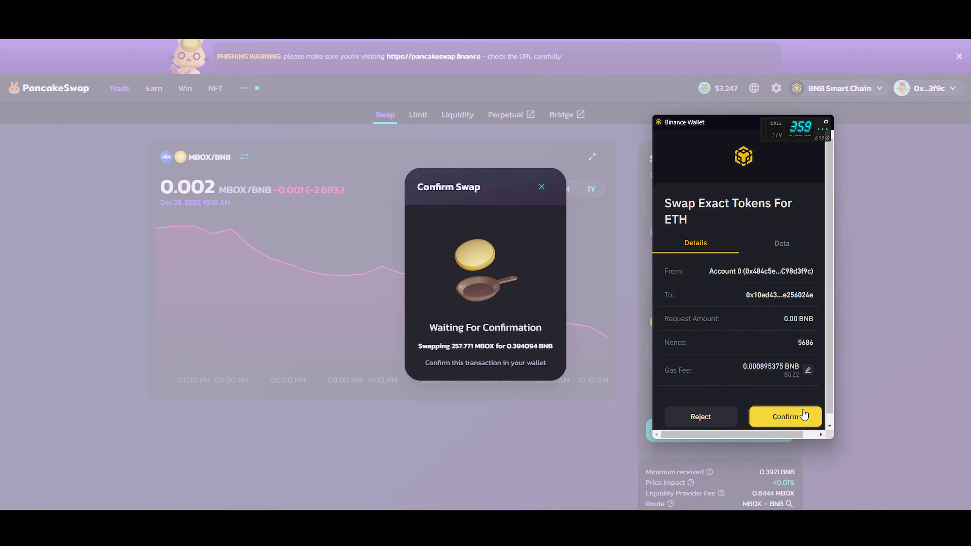
left_click(497, 352)
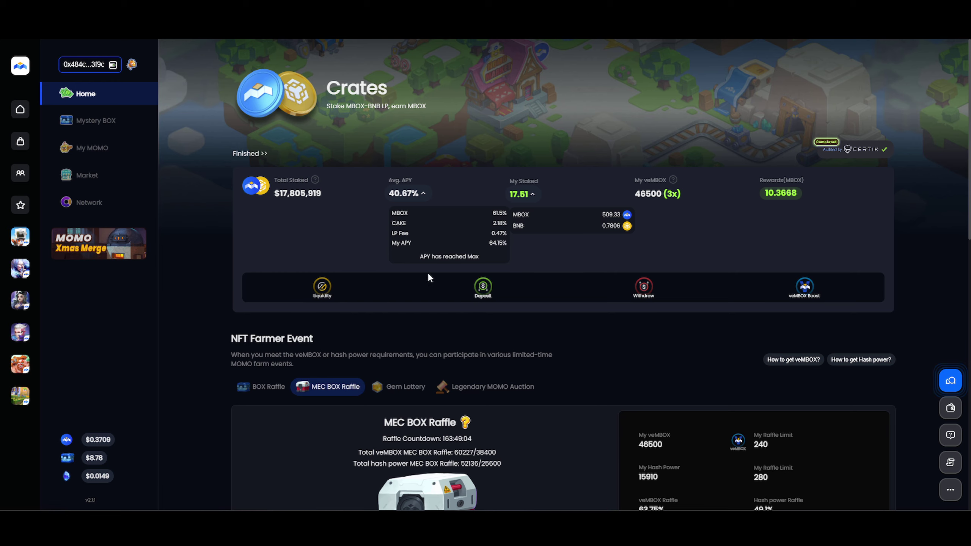
Start an MBOX-BNB liquidity addition using the full MBOX balance of 254.49 MBOX
left_click(338, 279)
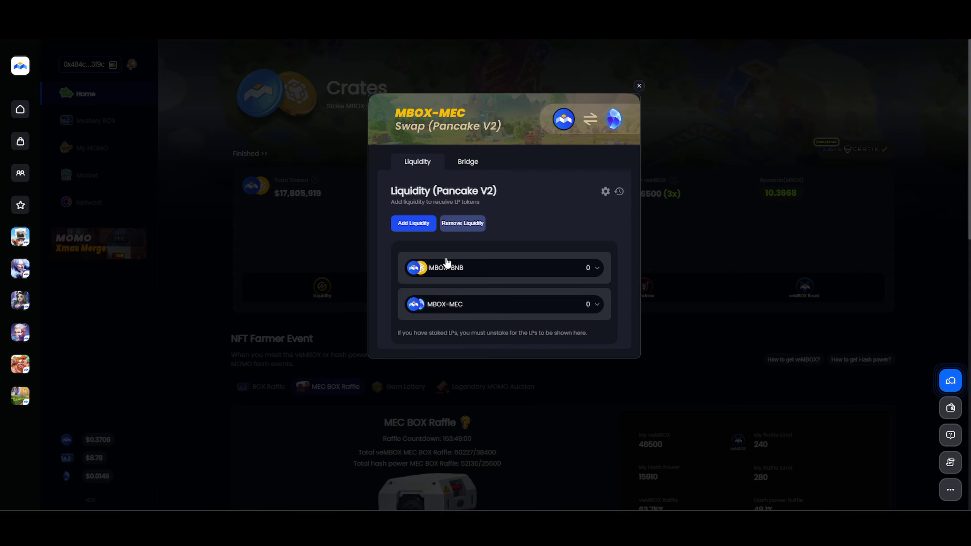
left_click(638, 86)
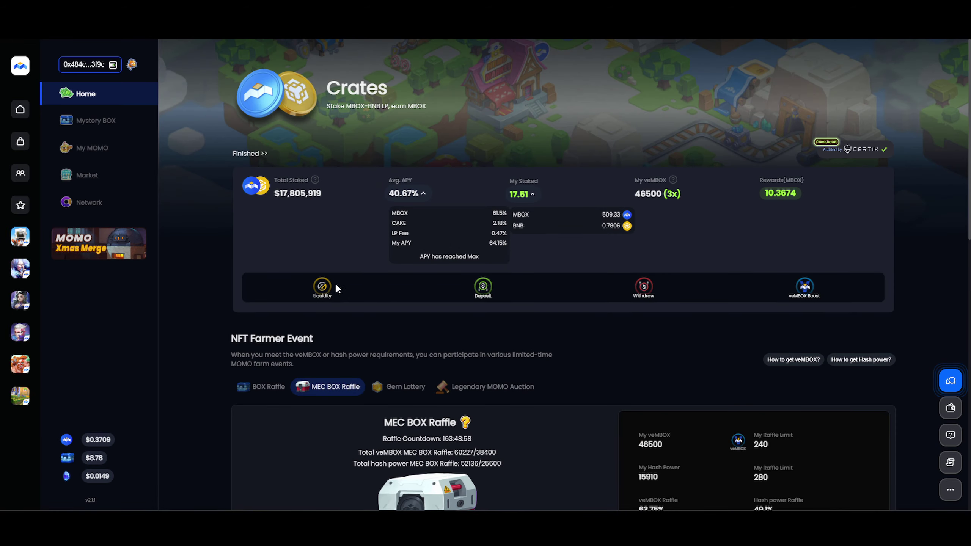
left_click(328, 286)
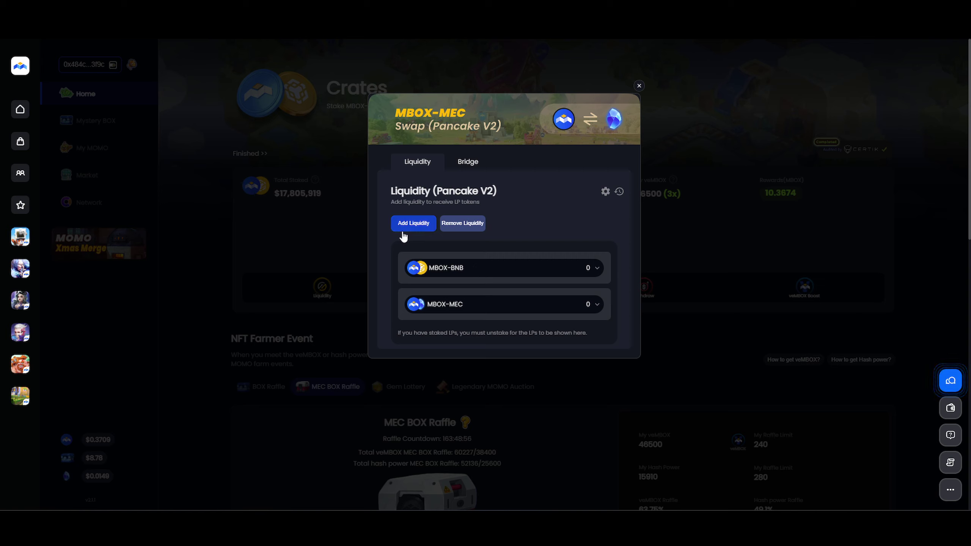
left_click(404, 226)
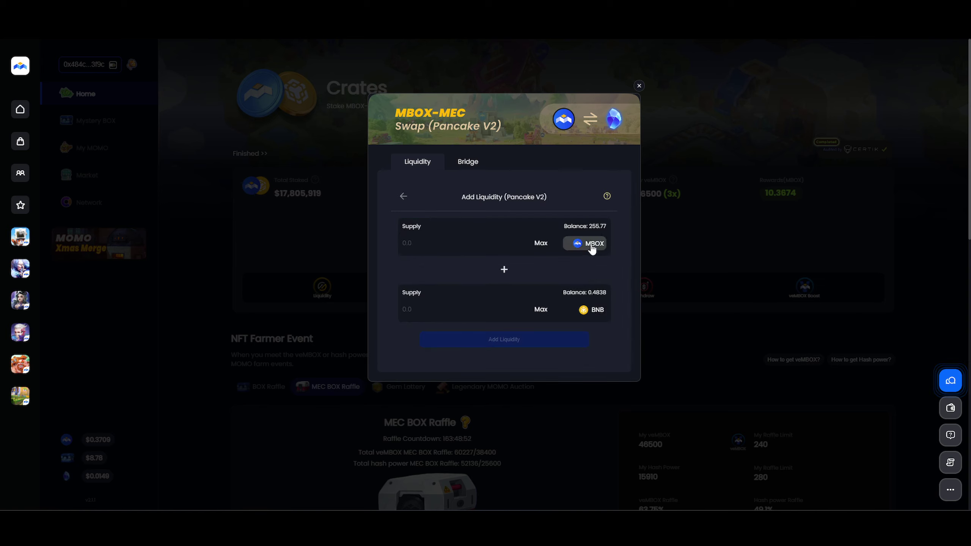
left_click(537, 246)
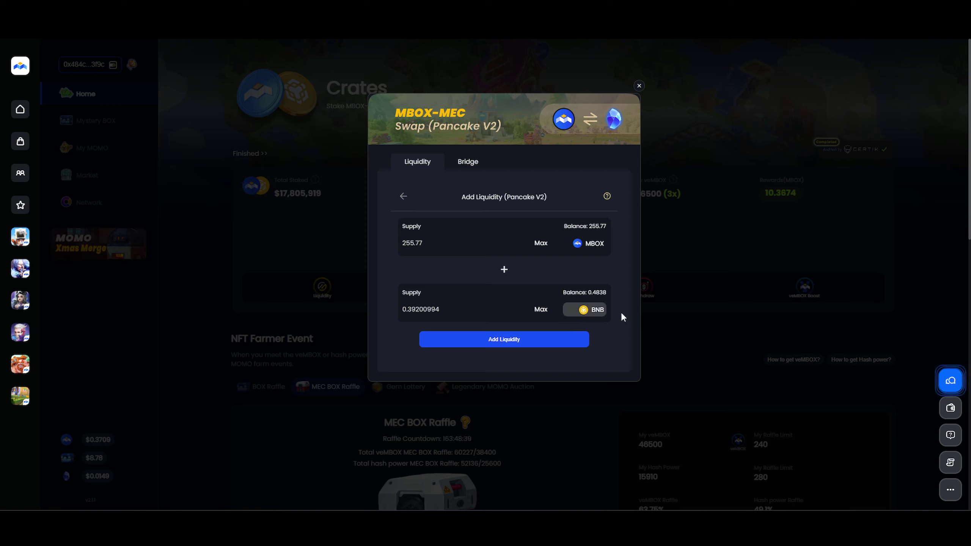
Confirm adding 254.49 MBOX and 0.39 BNB liquidity, lowering the gas limit and approving in the wallet
left_click(528, 340)
left_click(521, 271)
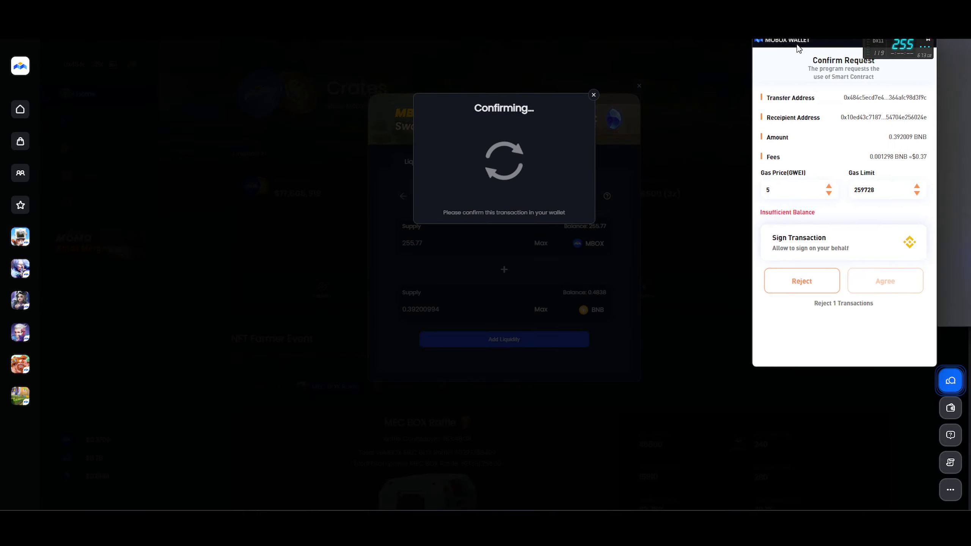
left_click(793, 205)
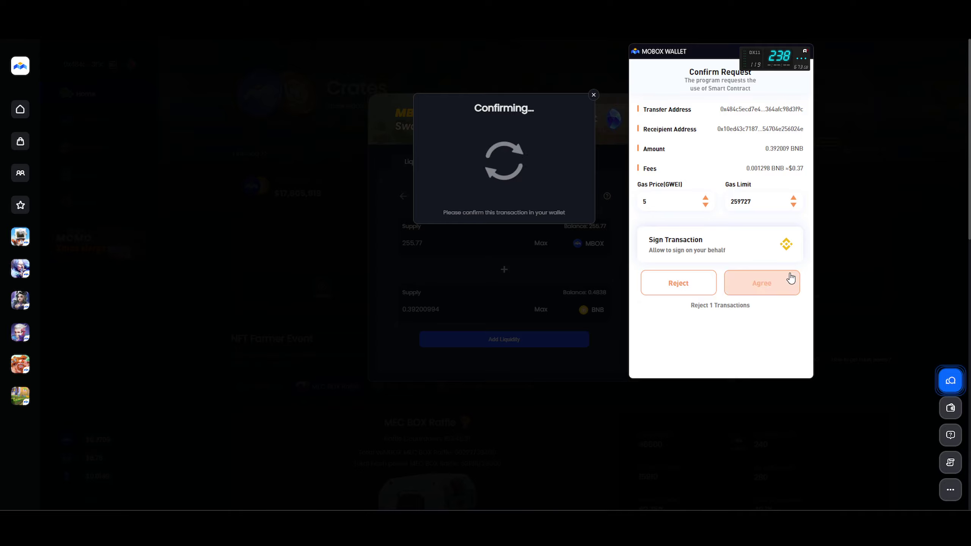
left_click(778, 283)
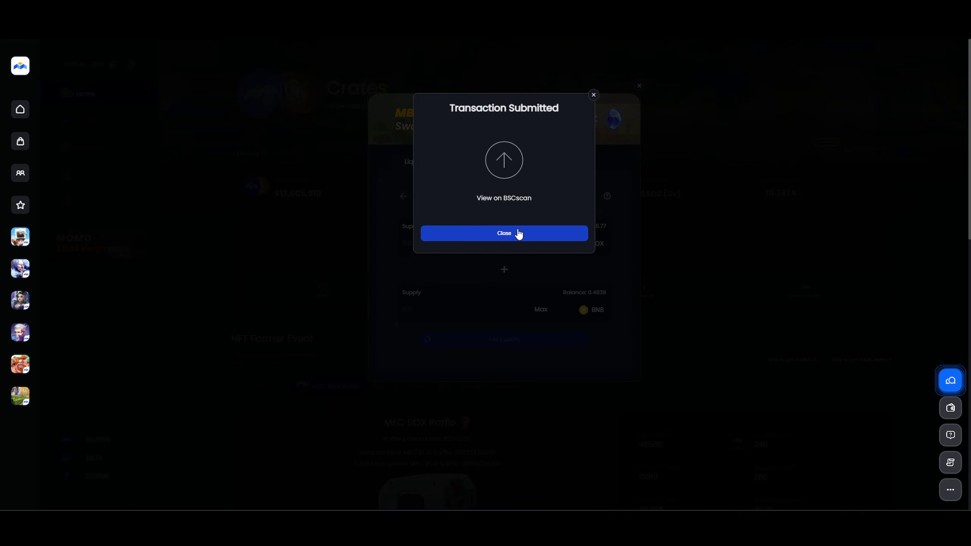
left_click(518, 232)
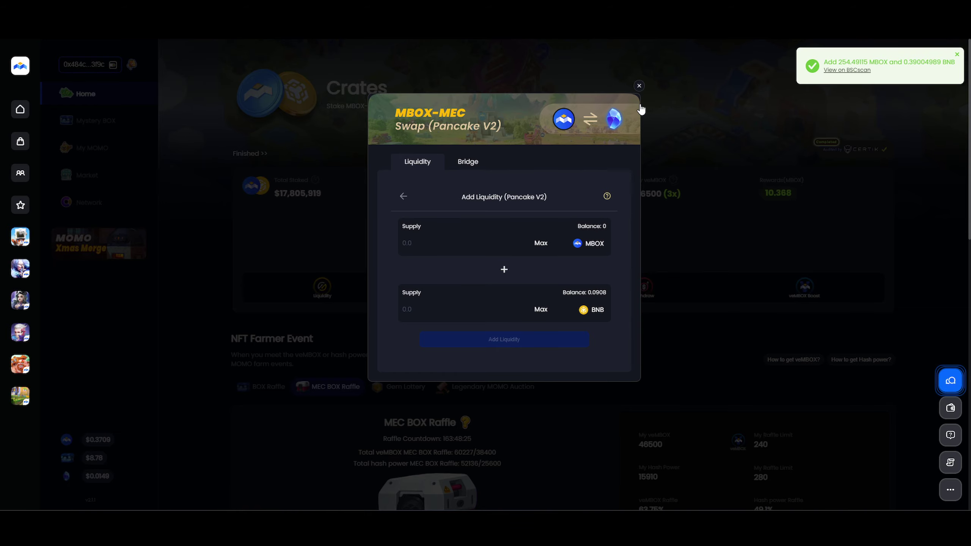
Deposit 100% of the 8.795895 MBOX-BNB LP into Crates, approving it in the wallet
left_click(639, 86)
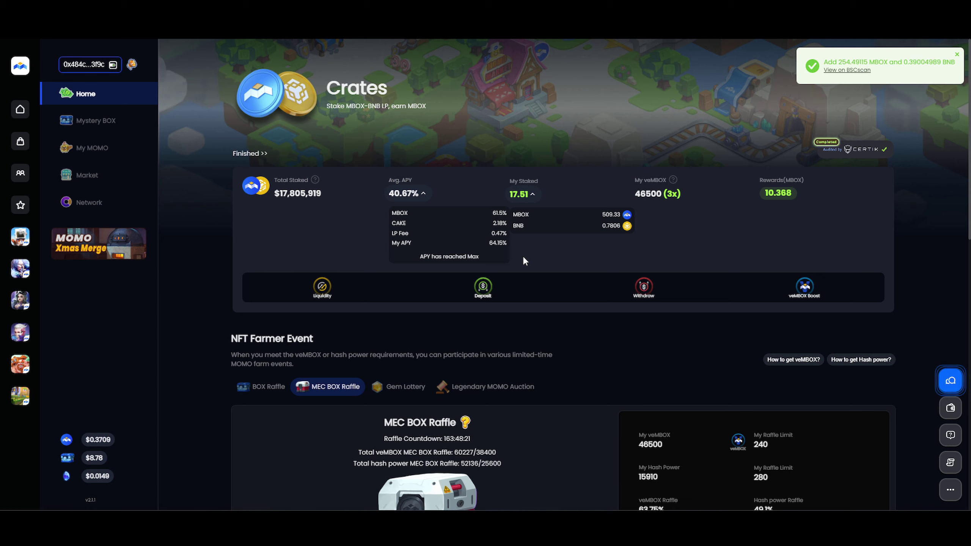
left_click(484, 288)
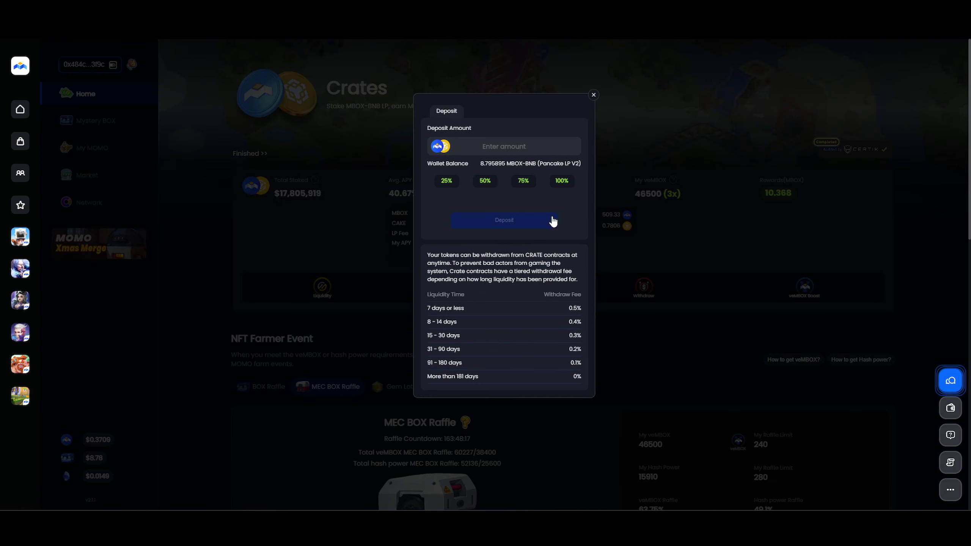
left_click(562, 181)
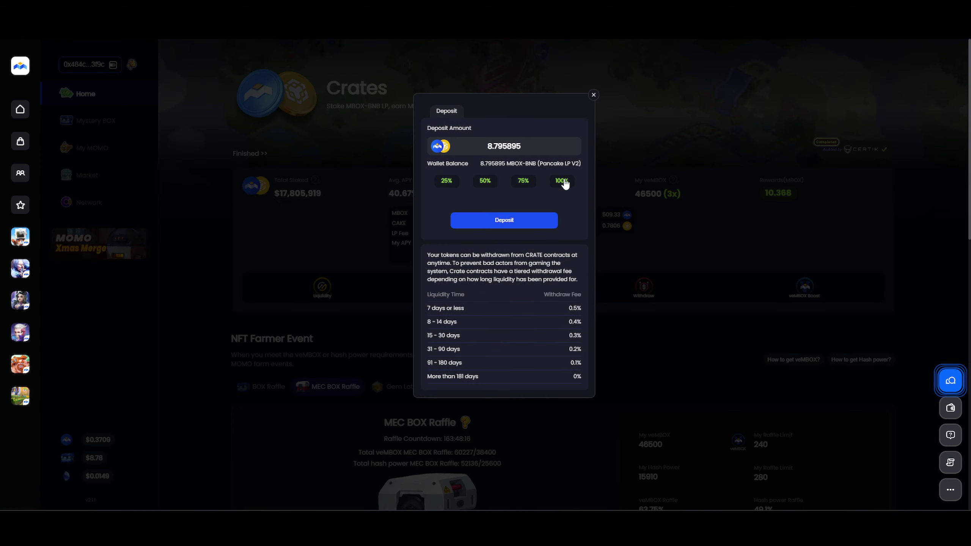
left_click(534, 225)
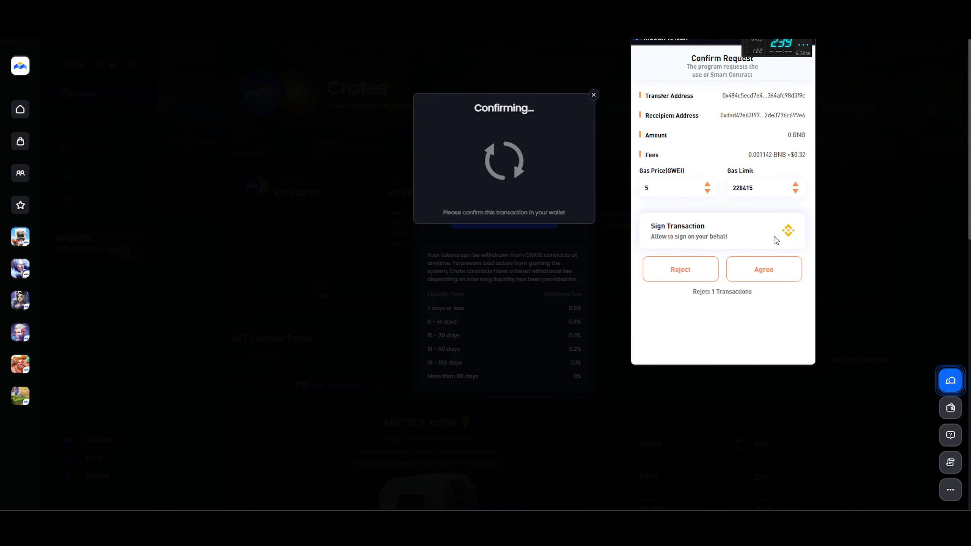
left_click(763, 270)
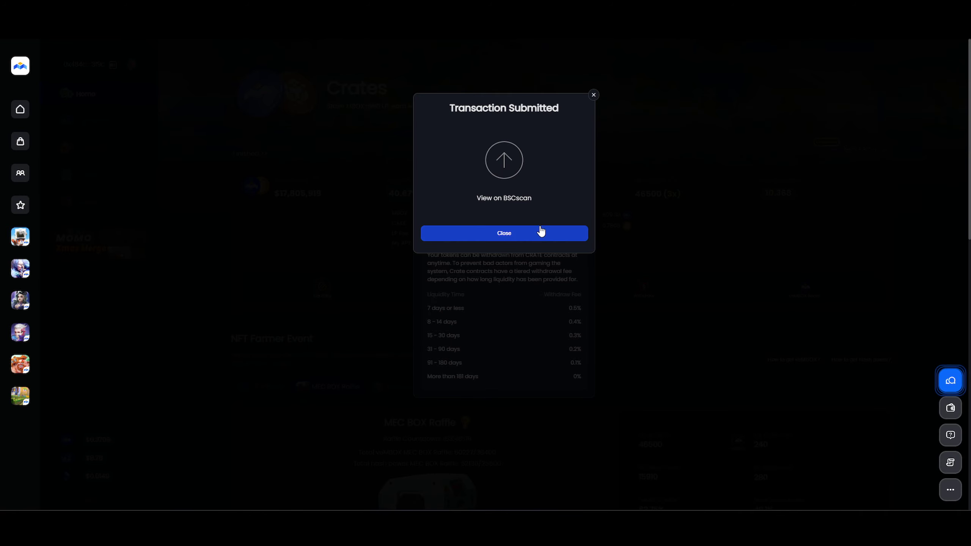
left_click(540, 229)
left_click(594, 95)
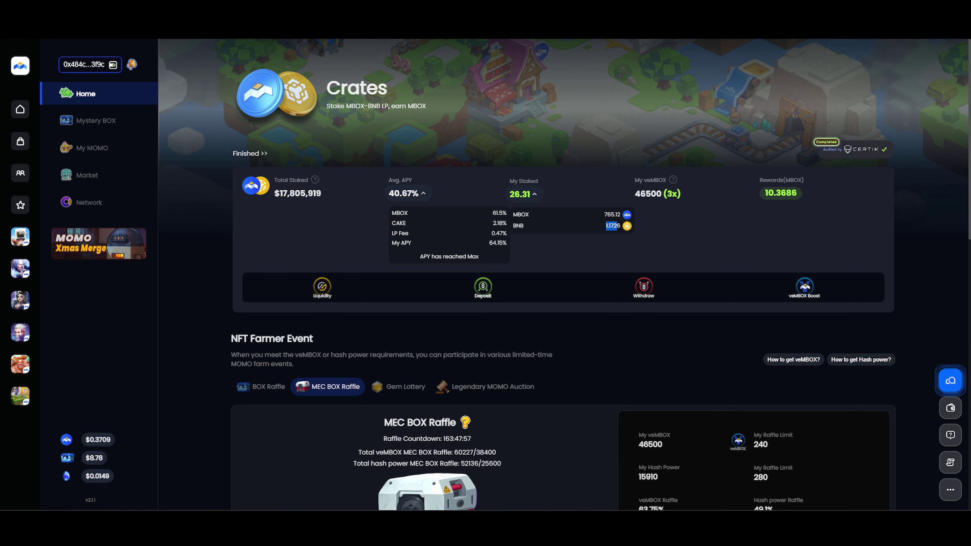
left_click(529, 198)
left_click(773, 191)
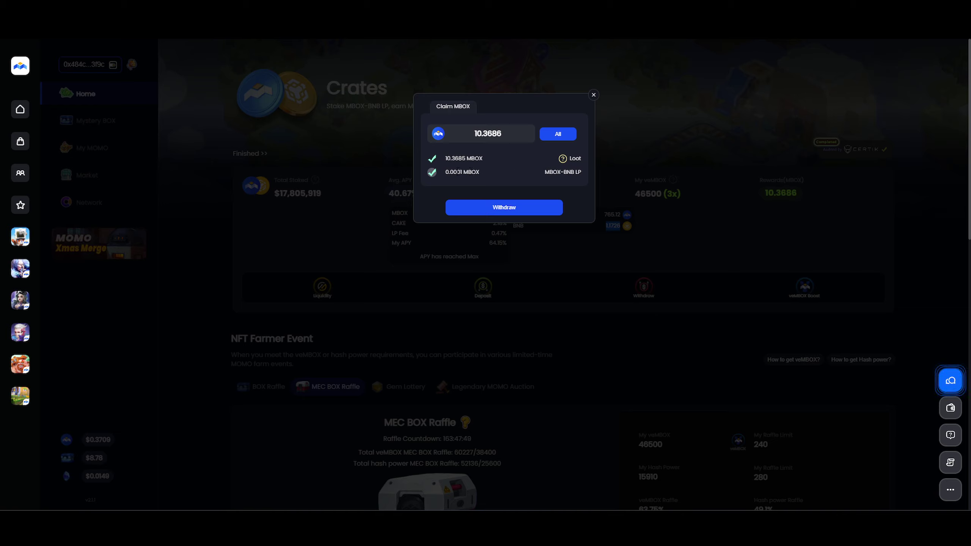
double_click(459, 172)
left_click(537, 182)
double_click(572, 157)
left_click(592, 95)
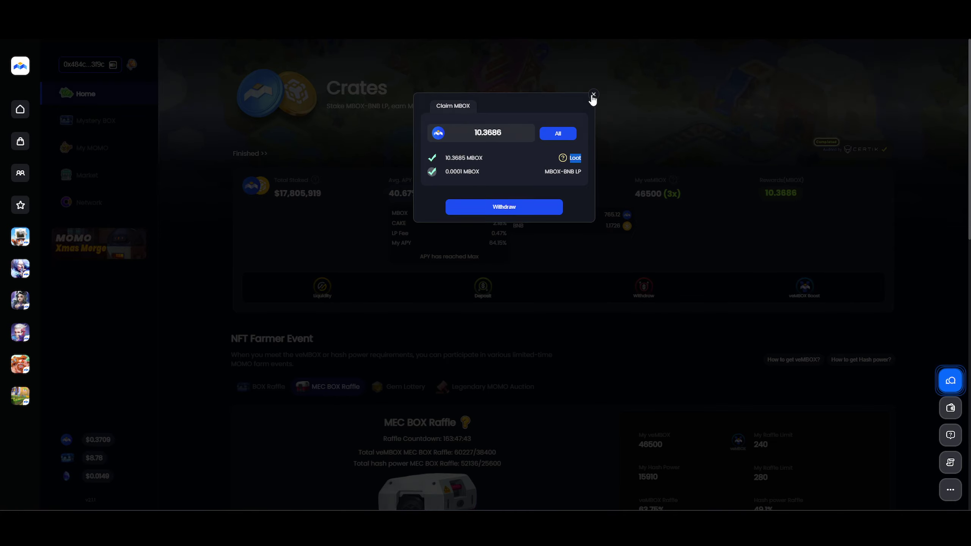
left_click(790, 194)
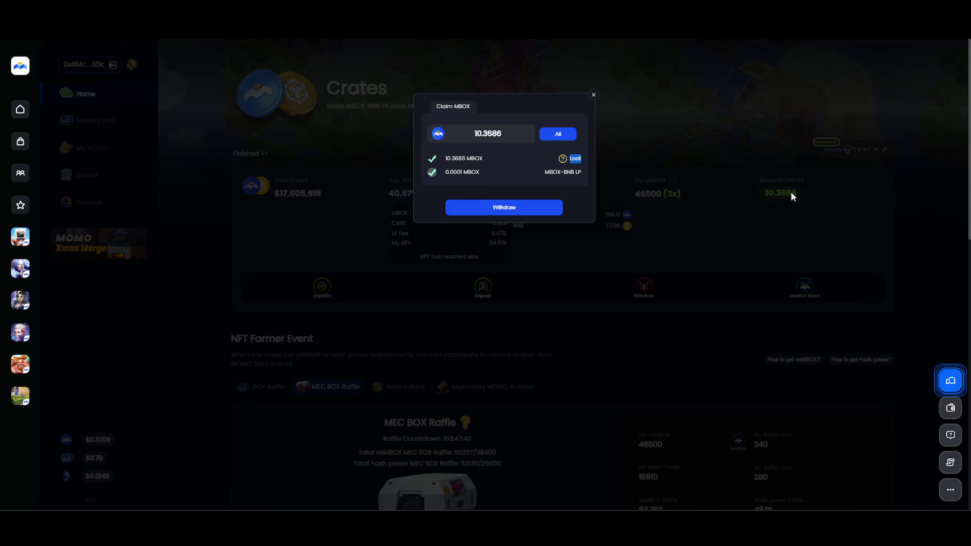
left_click(595, 96)
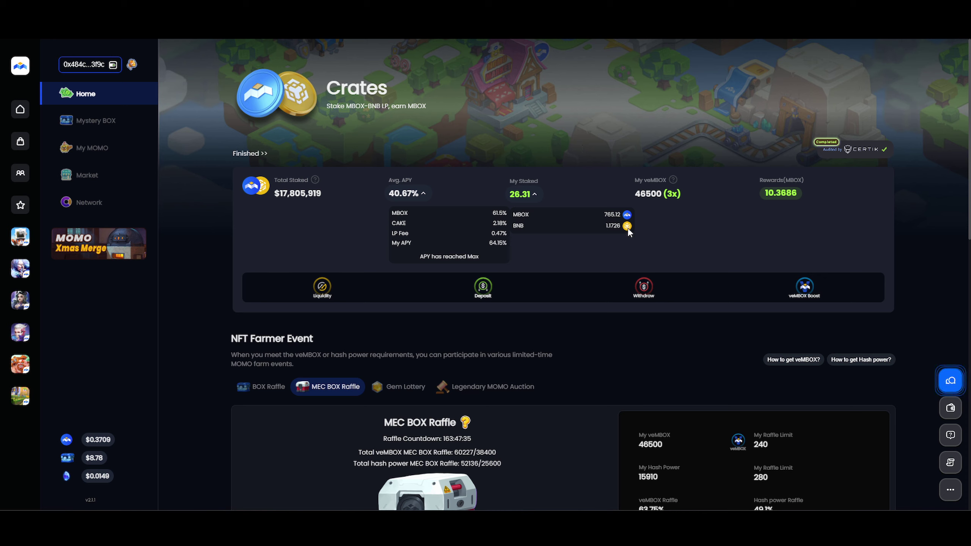